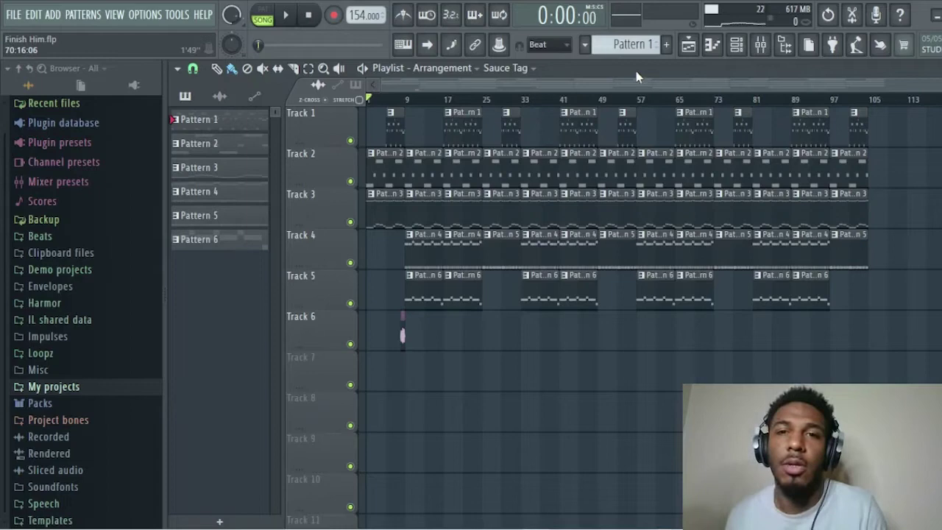
- Play the song, then stop it and return to the start
key(space)
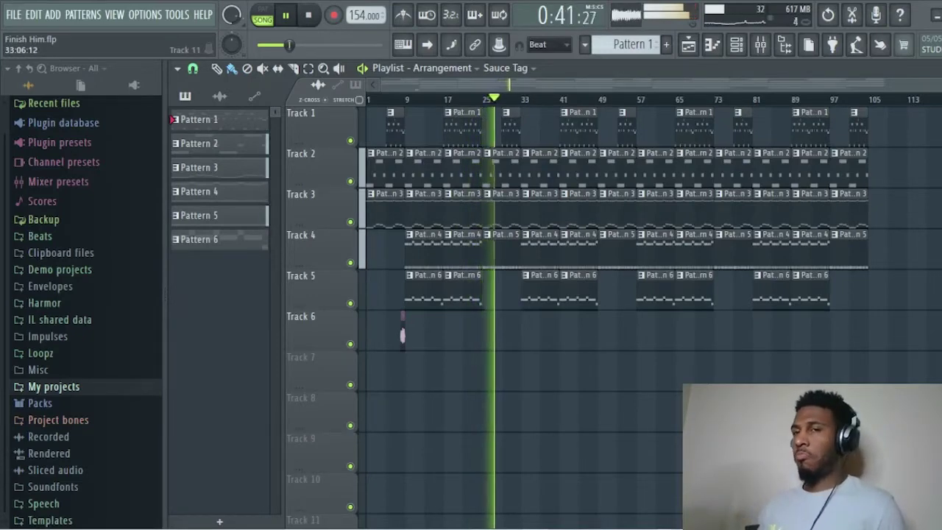
mouse_move(508, 526)
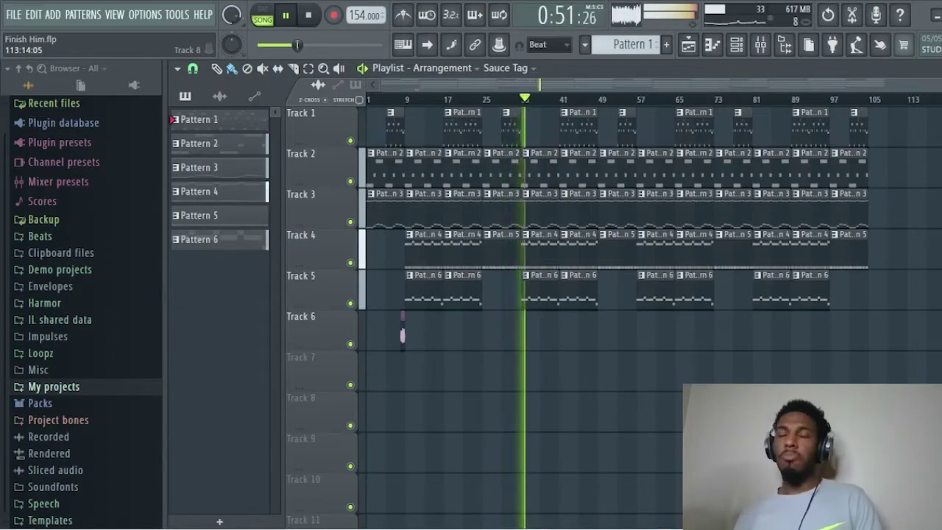
key(space)
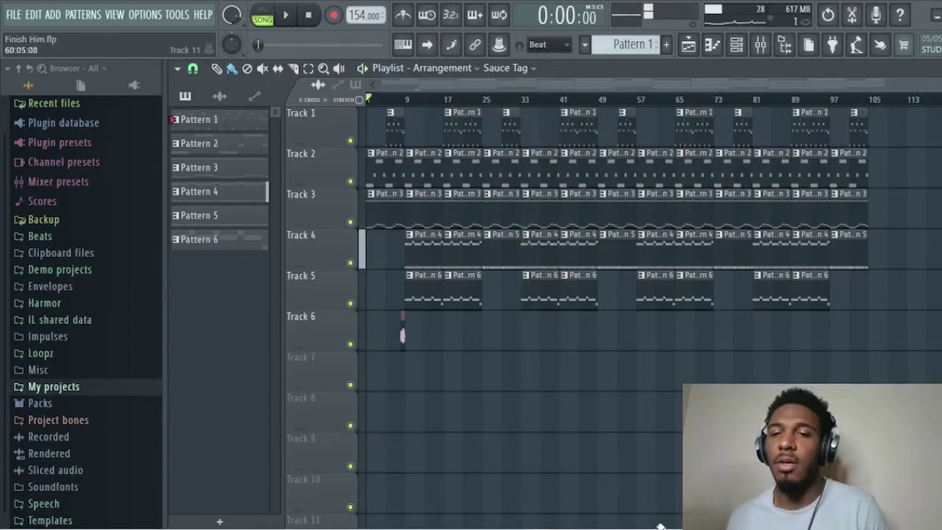
- Open Pattern 3's Yamaha C7 melody and zoom out to show all eight bars
scroll(317, 97, up, 5)
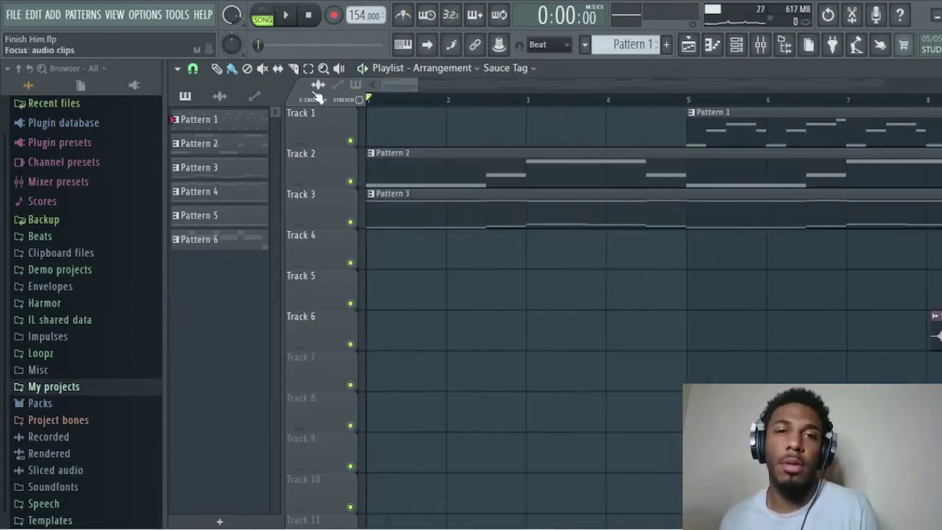
double_click(396, 217)
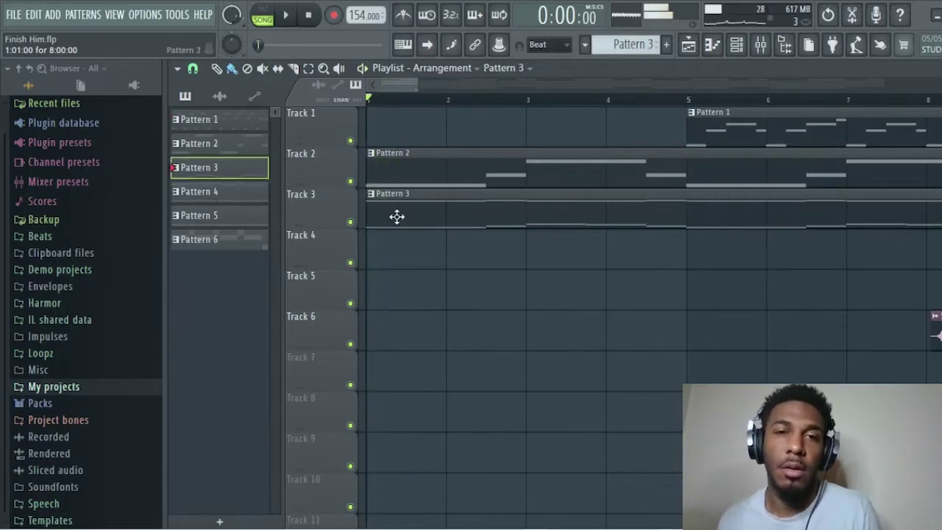
scroll(461, 147, down, 3)
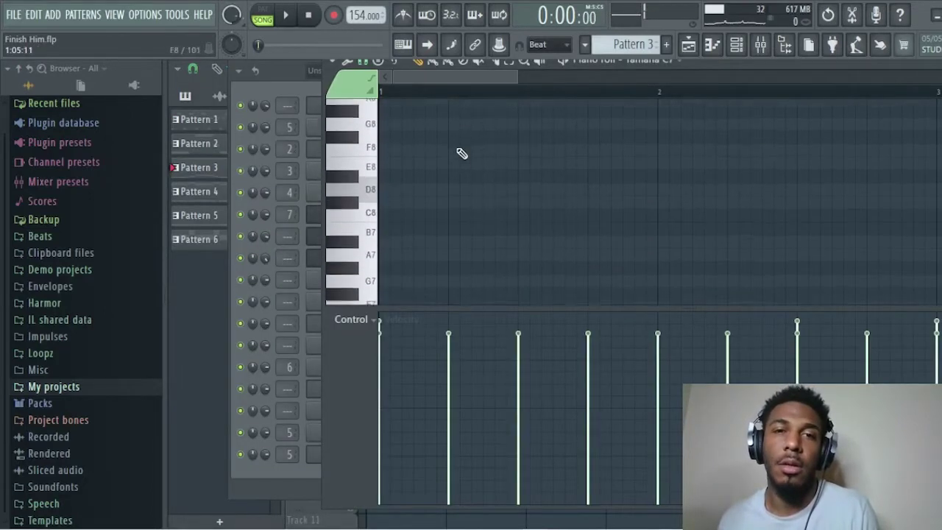
drag(732, 68, 727, 74)
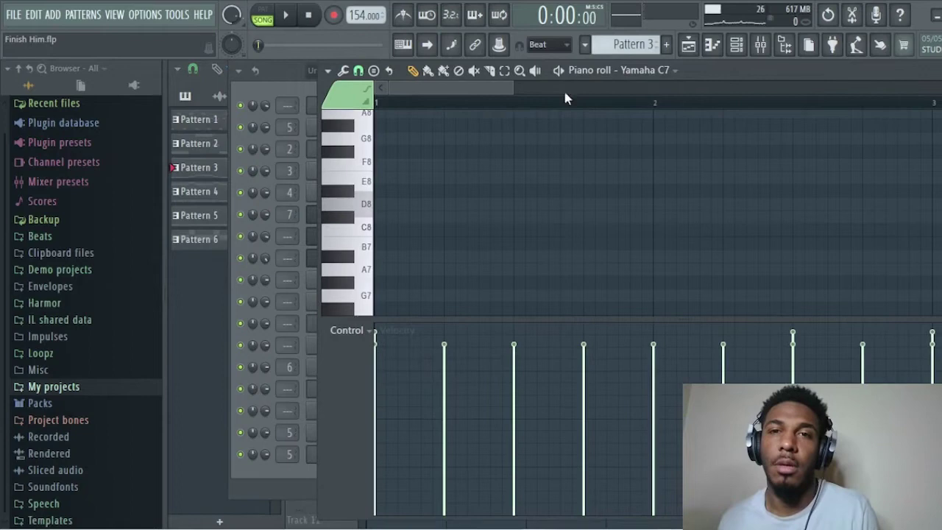
drag(513, 90, 839, 92)
scroll(780, 182, down, 4)
- Play the B6 and C7 melody in pattern mode, lower the system volume, and replay it
key(space)
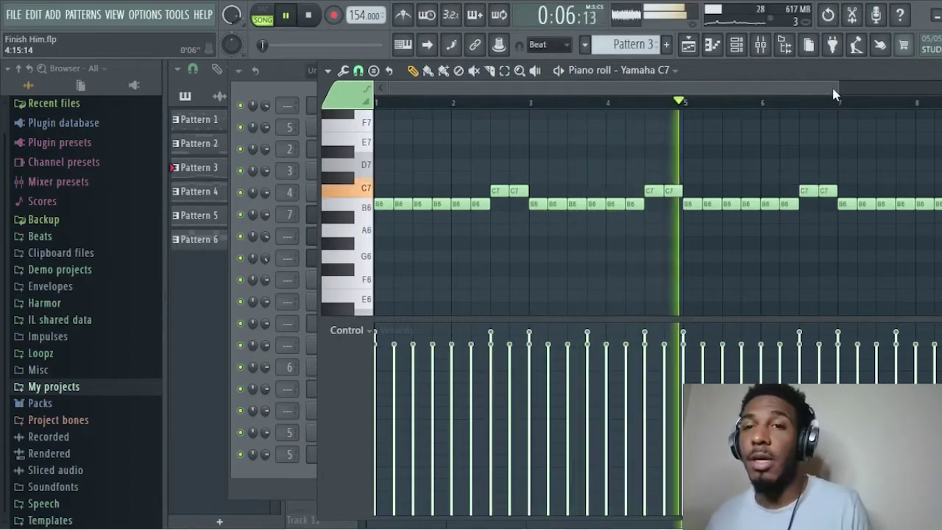
key(XF86AudioLowerVolume)
key(XF86AudioLowerVolume)
key(XF86AudioLowerVolume)
key(XF86AudioLowerVolume)
key(XF86AudioLowerVolume)
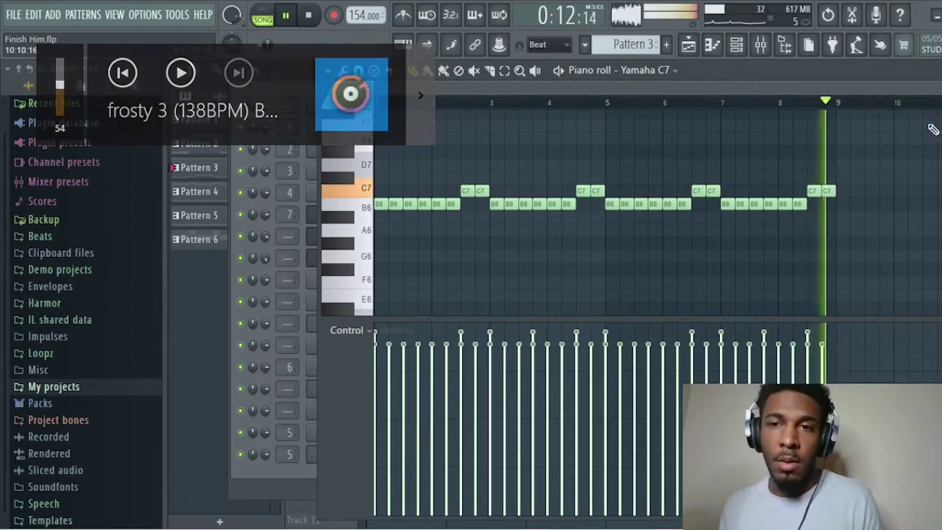
key(space)
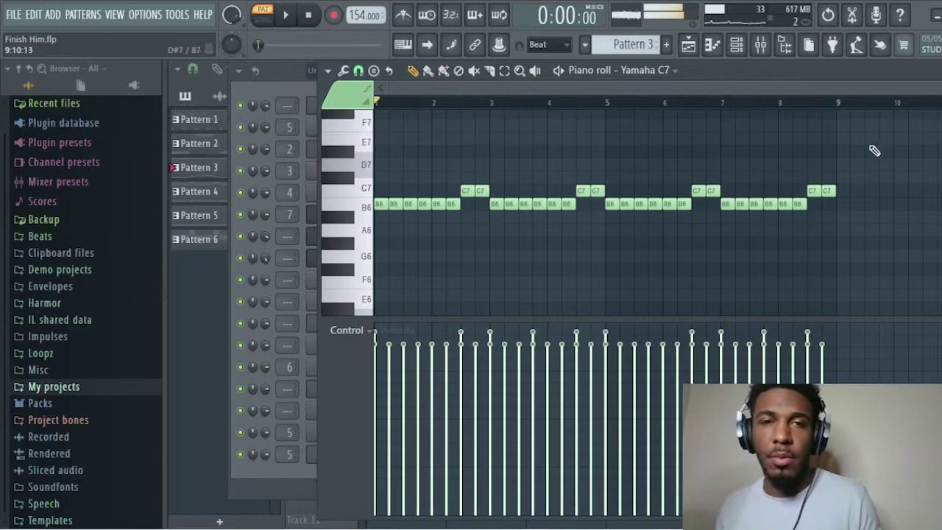
key(space)
scroll(870, 151, down, 1)
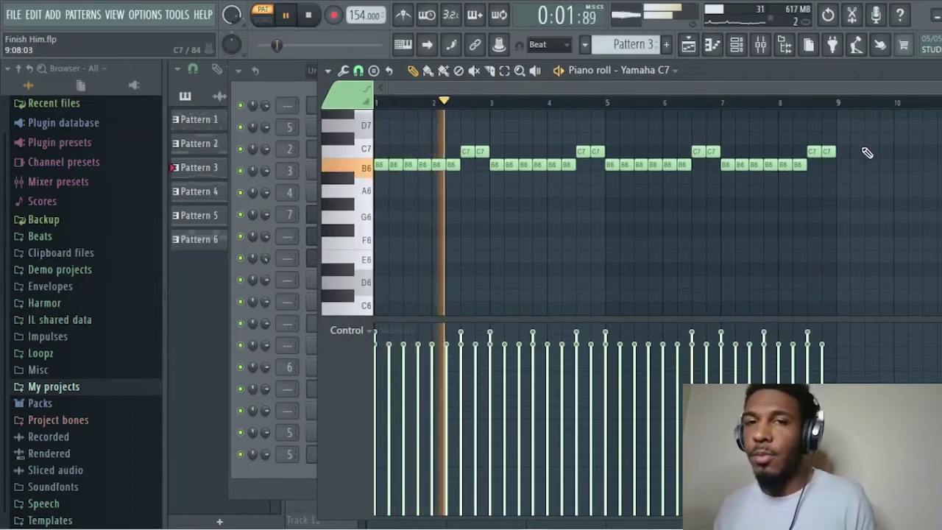
scroll(869, 150, down, 3)
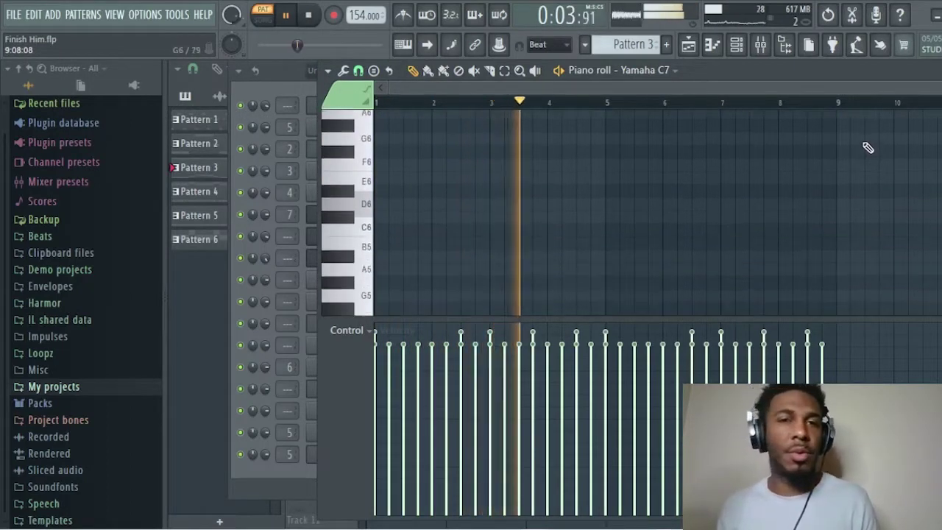
scroll(868, 148, up, 4)
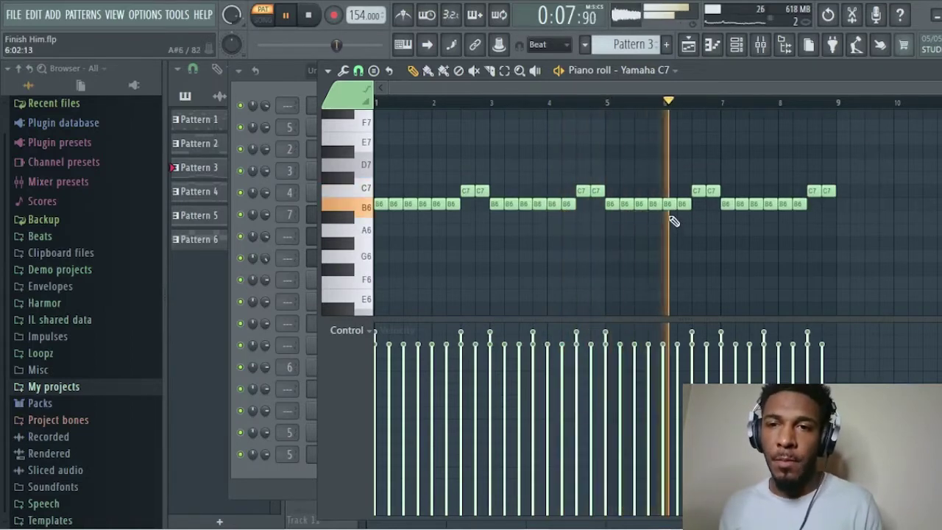
- Scroll to Pattern 3's low E2, G2, A#2 and B2 notes and stop playback
scroll(674, 220, down, 10)
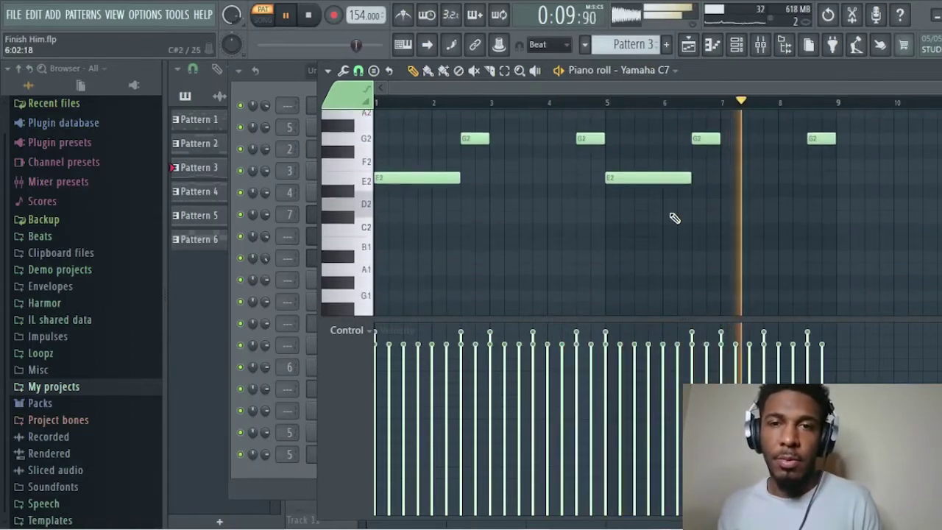
scroll(674, 219, up, 2)
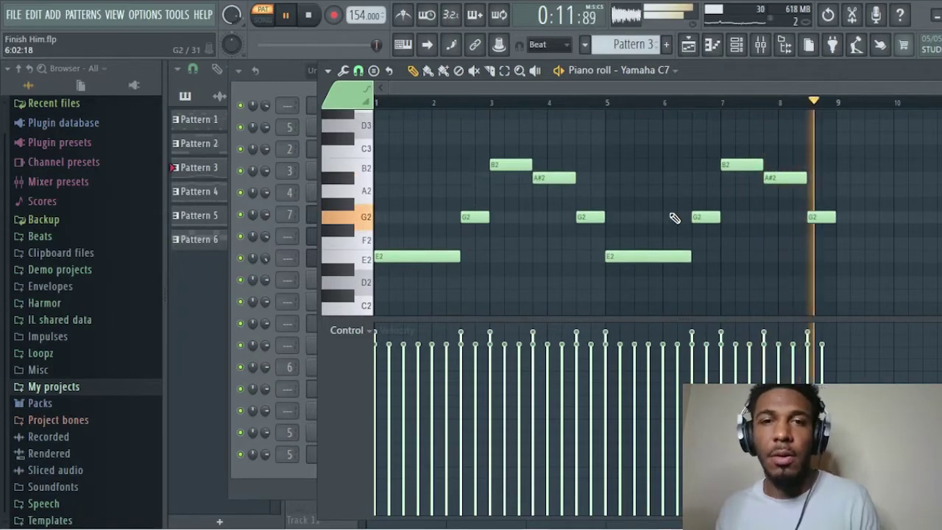
key(space)
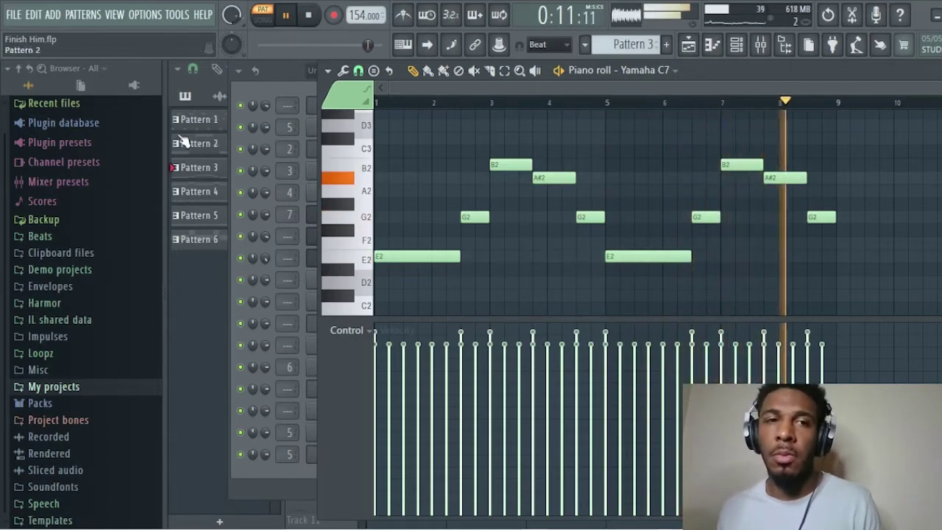
- Review Pattern 2's All Strings Slow E3–B3 notes with a taller note area, then return to the playlist
key(F5)
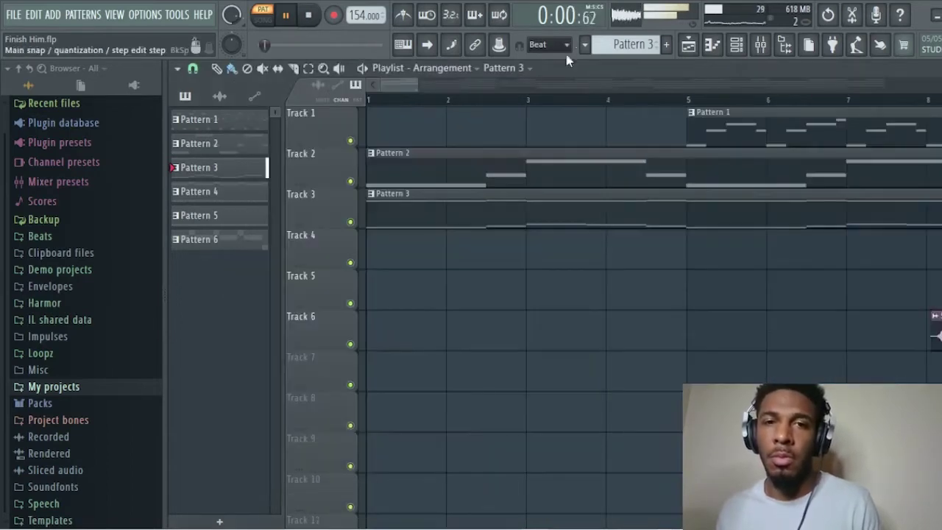
double_click(487, 159)
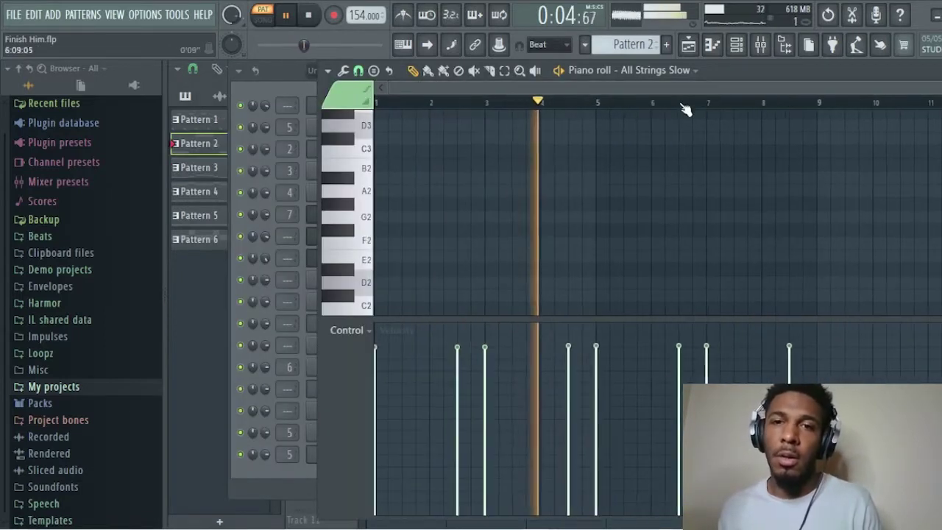
scroll(676, 166, up, 8)
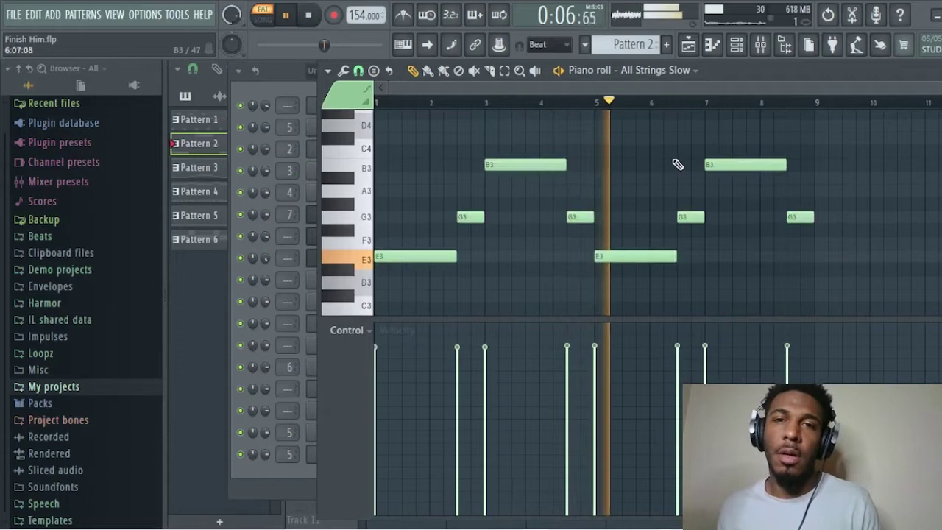
scroll(837, 207, down, 1)
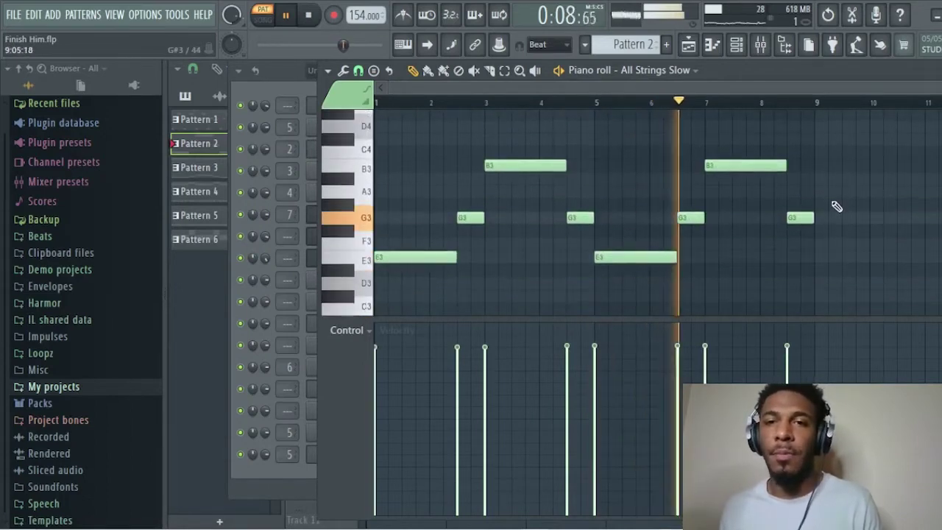
drag(728, 319, 709, 366)
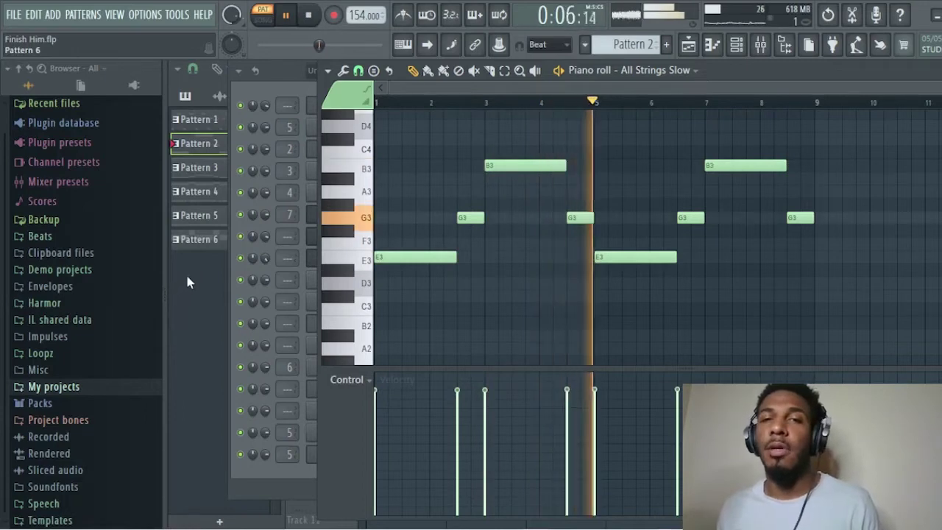
key(F5)
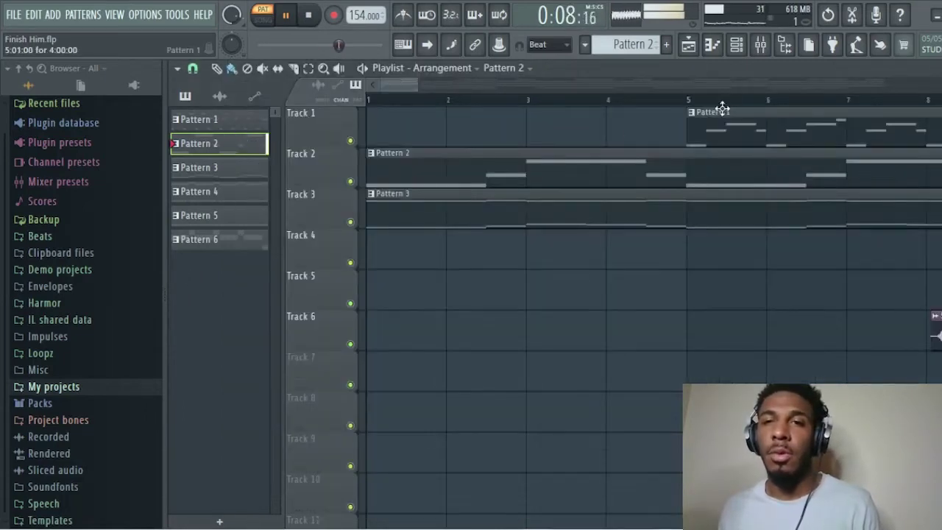
- Switch to SONG mode and zoom the playlist out over Patterns 1–6
click(265, 23)
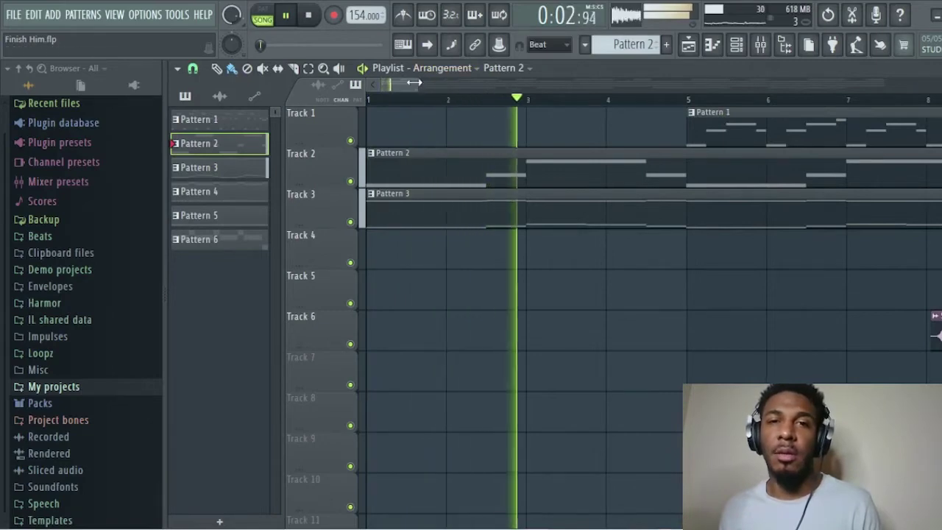
drag(388, 84, 547, 81)
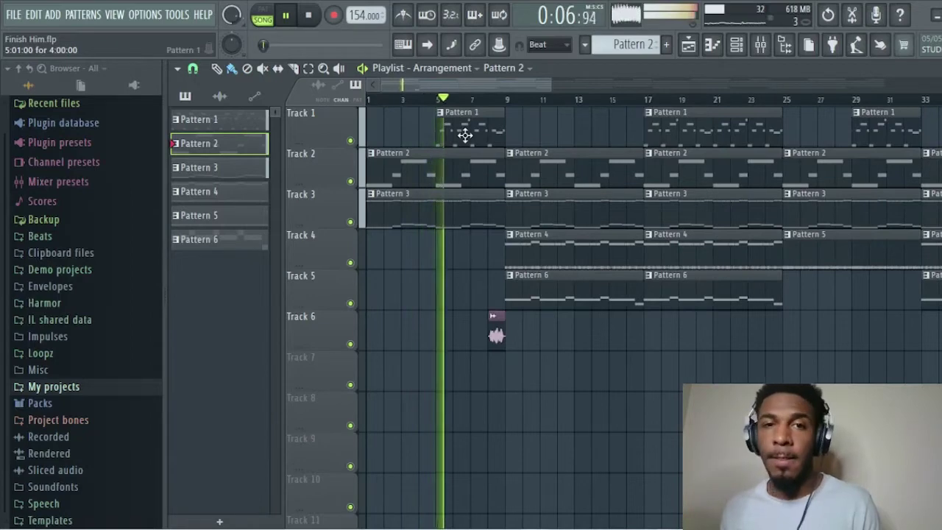
- Open Pattern 1's Bassoon Sustain notes, stop playback, and zoom out to show them
double_click(465, 135)
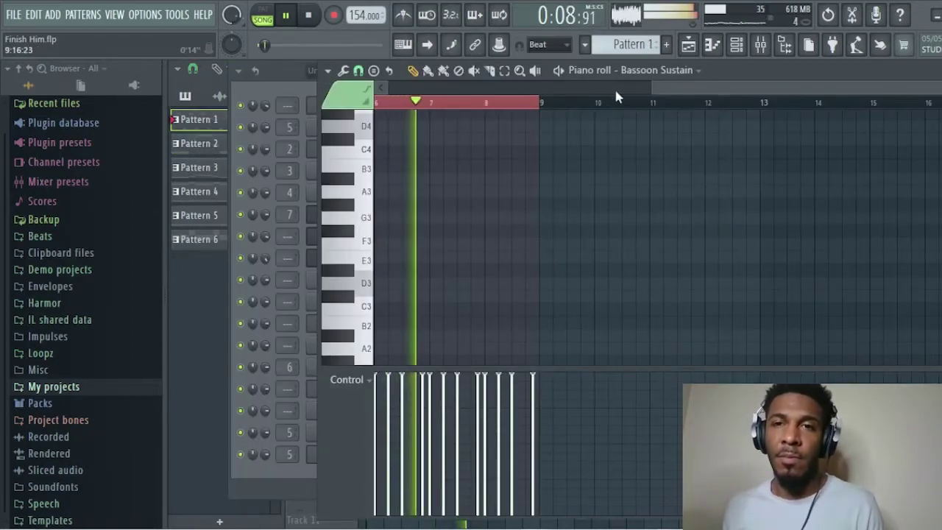
key(space)
drag(651, 92, 382, 92)
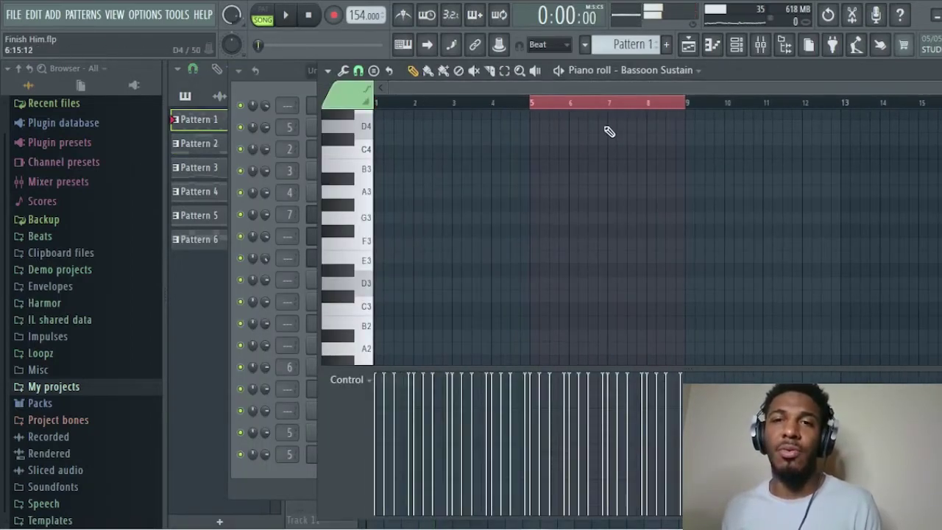
scroll(591, 140, up, 10)
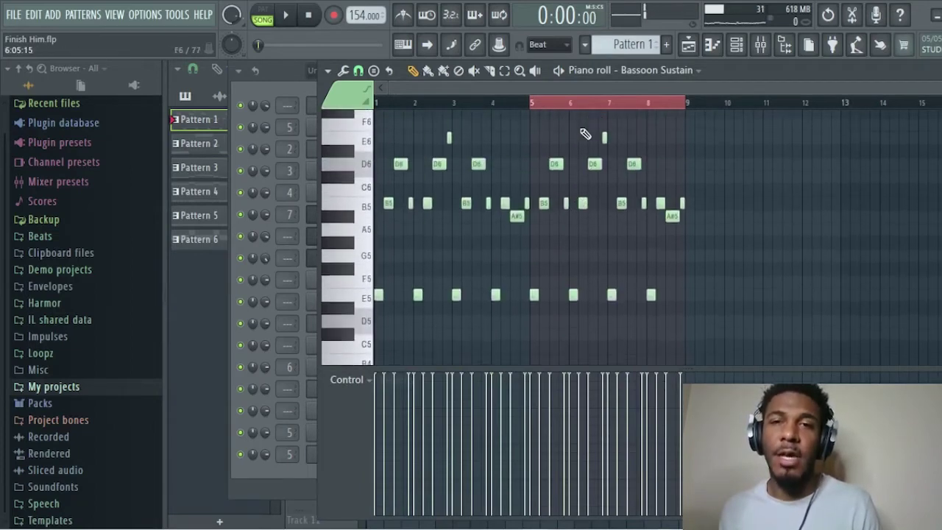
scroll(585, 133, up, 3)
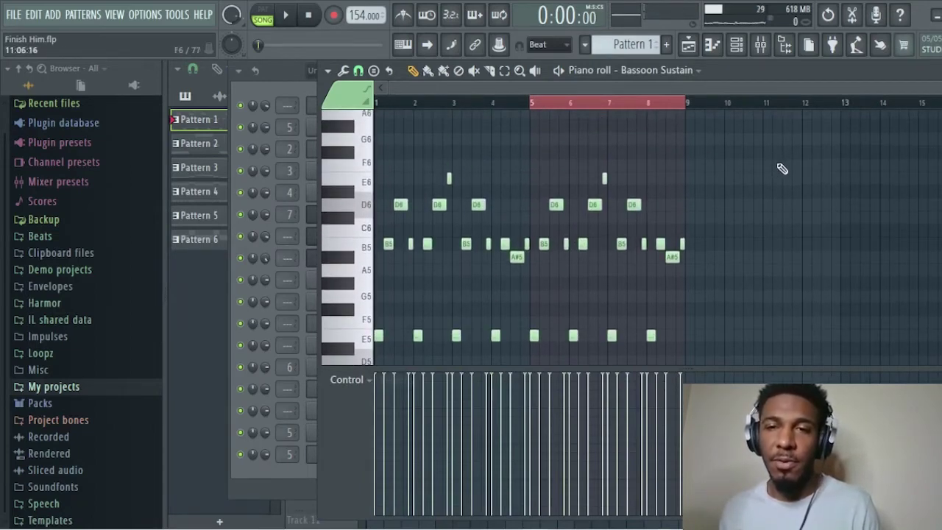
scroll(784, 172, down, 2)
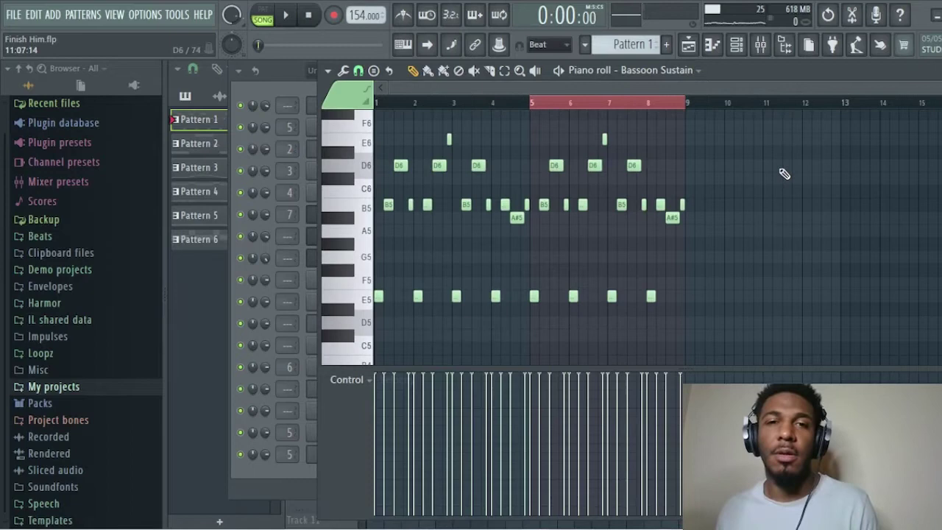
- Play the E5–B5–D6 Bassoon melody on its own, then stop it
key(space)
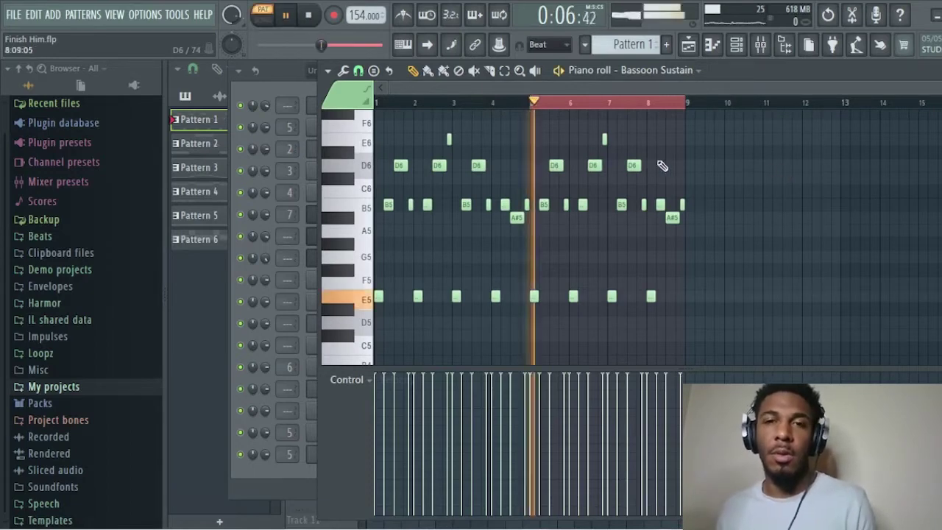
key(l)
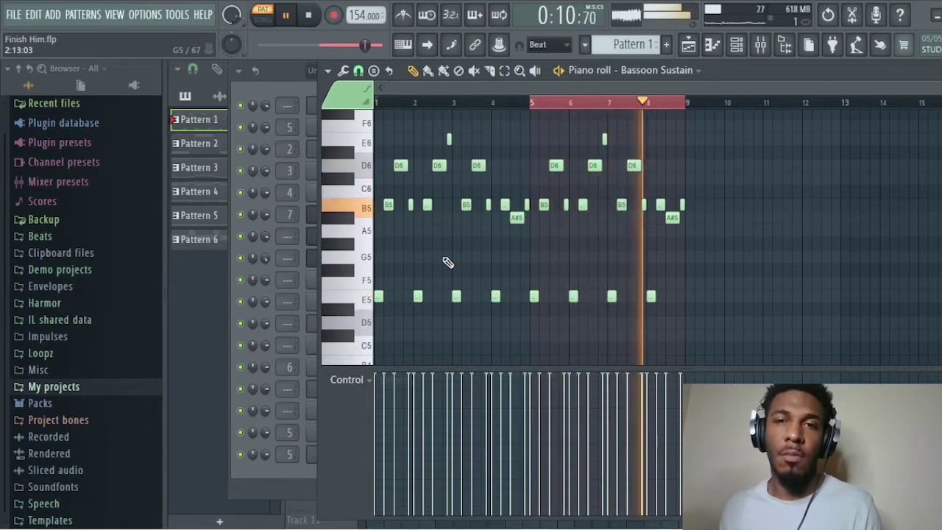
key(space)
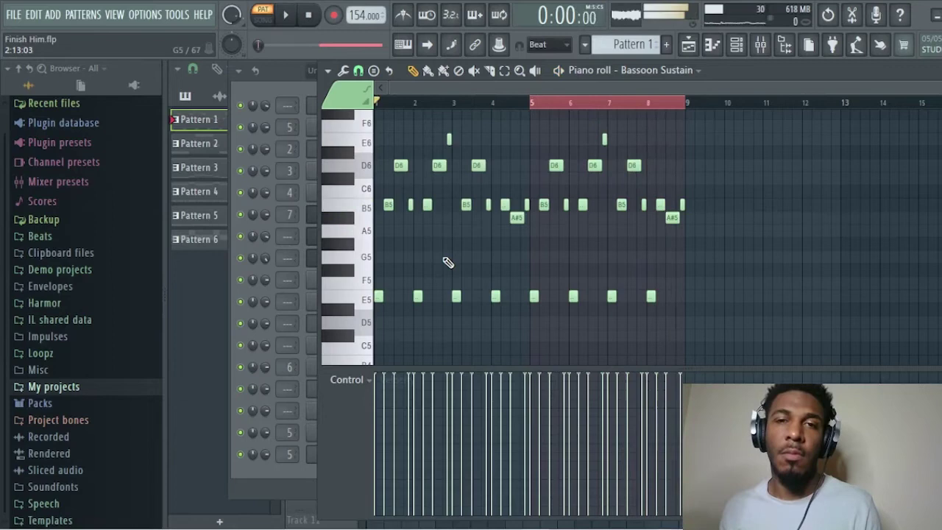
- Show the playlist, select Pattern 3, play the arrangement through, and stop
key(F5)
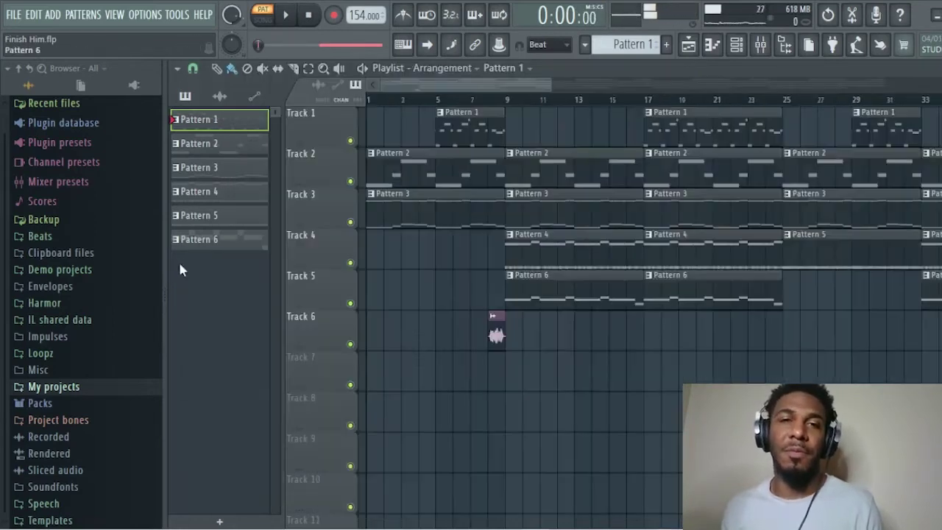
click(221, 167)
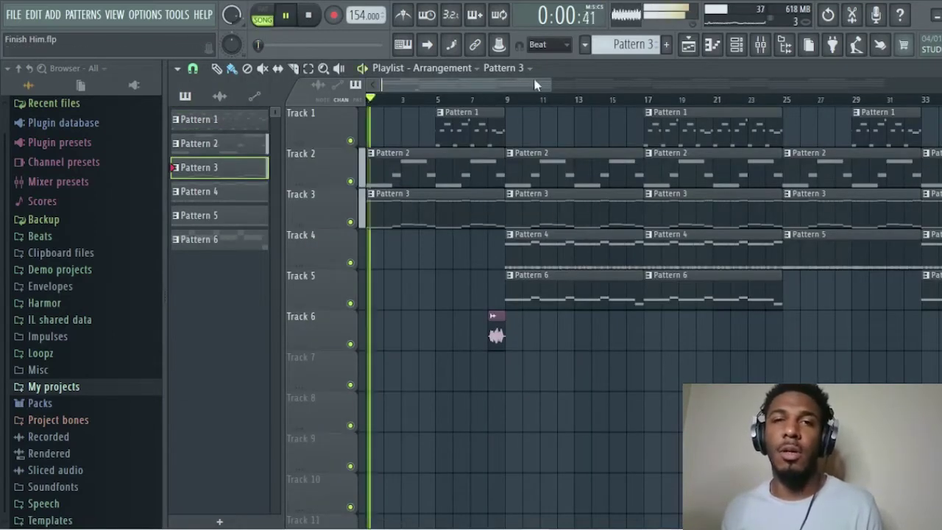
drag(536, 85, 532, 109)
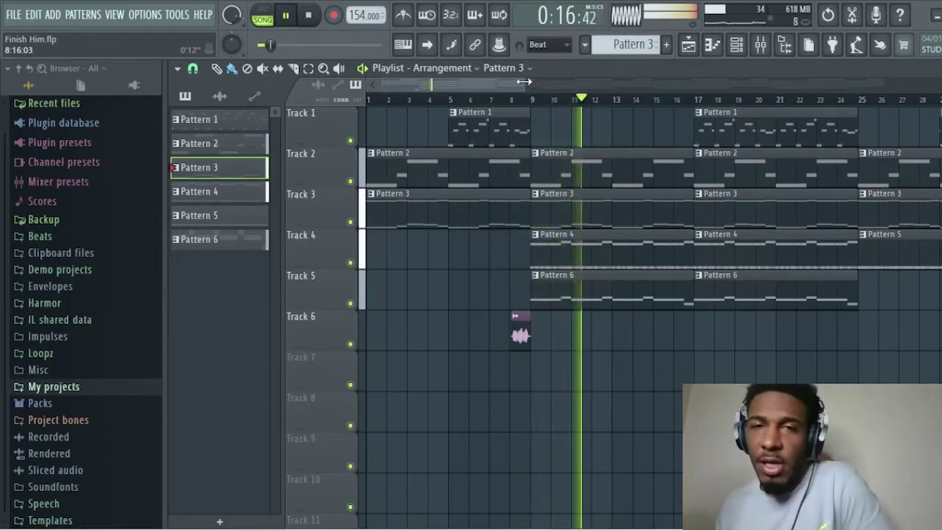
drag(524, 82, 573, 81)
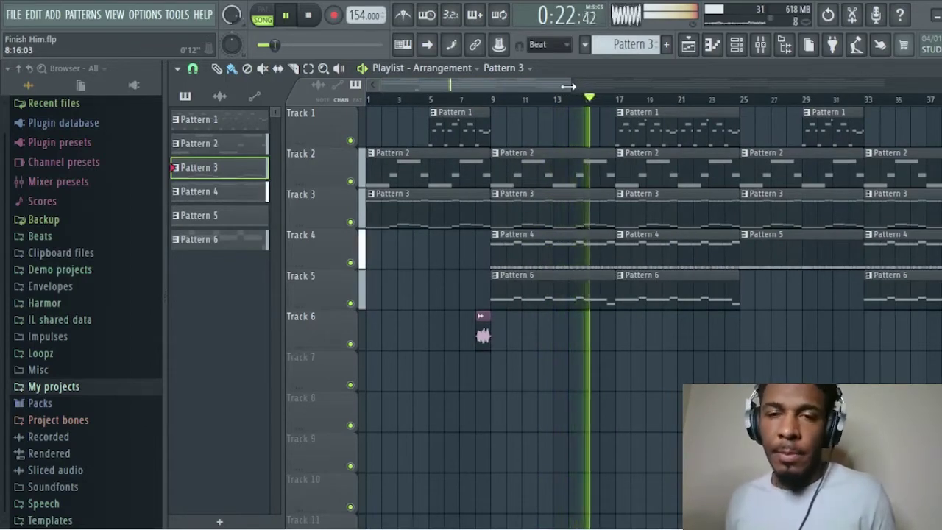
key(space)
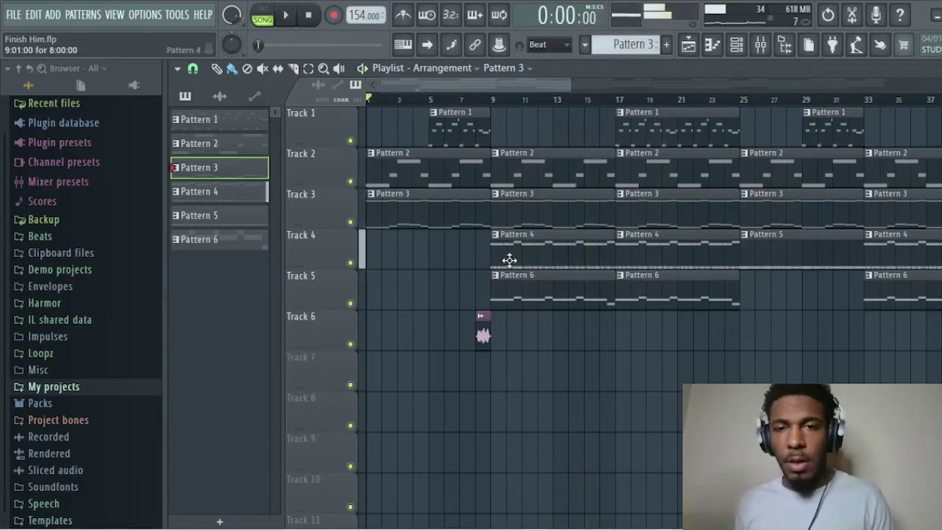
scroll(509, 259, up, 3)
- Open Pattern 4 and play its Southside [HiHat] C5 run in pattern mode, restarting twice
double_click(530, 256)
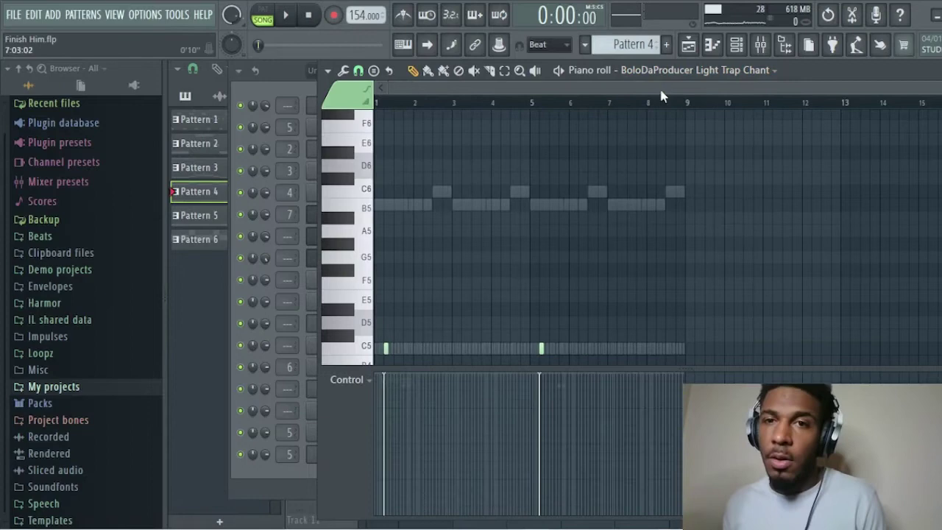
key(l)
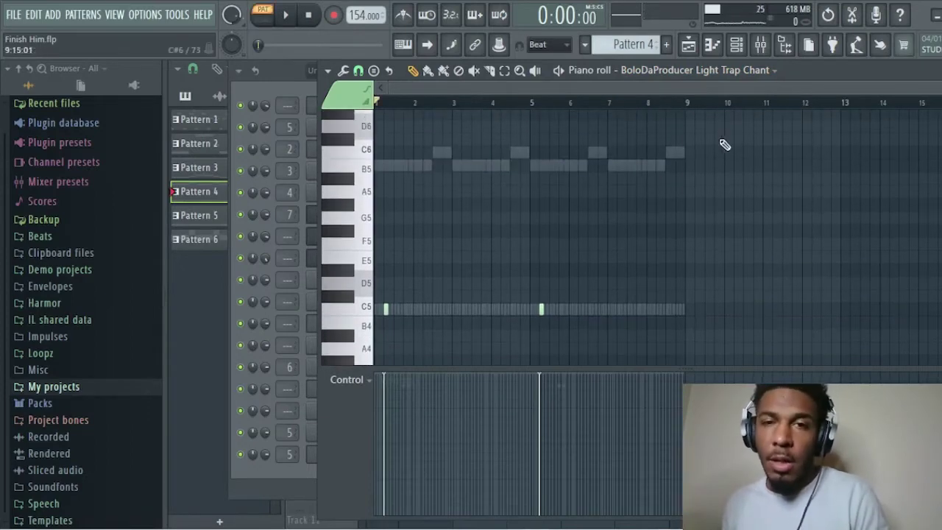
key(space)
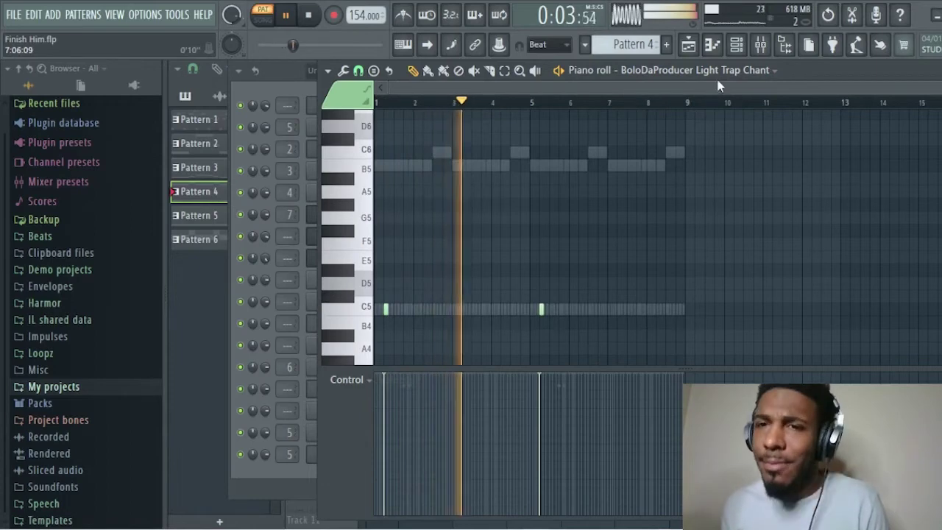
scroll(724, 82, down, 2)
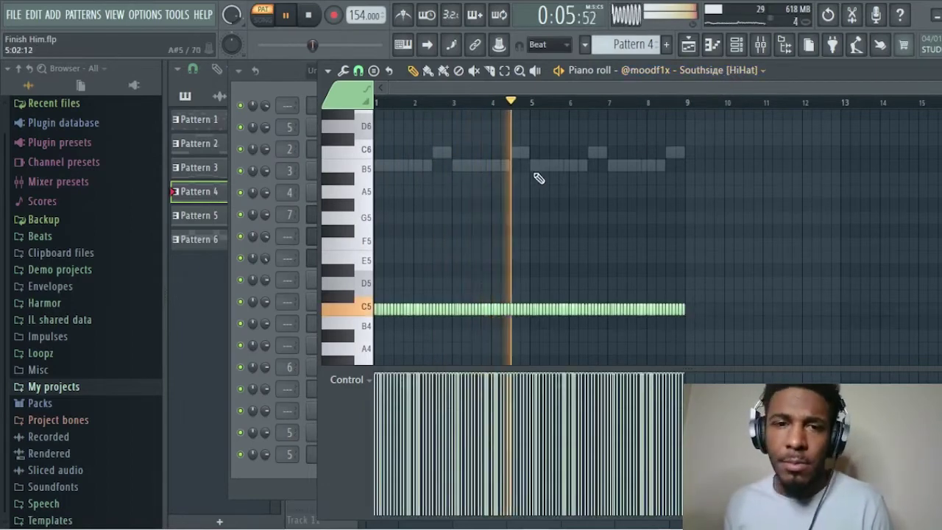
scroll(463, 284, down, 3)
scroll(457, 276, up, 3)
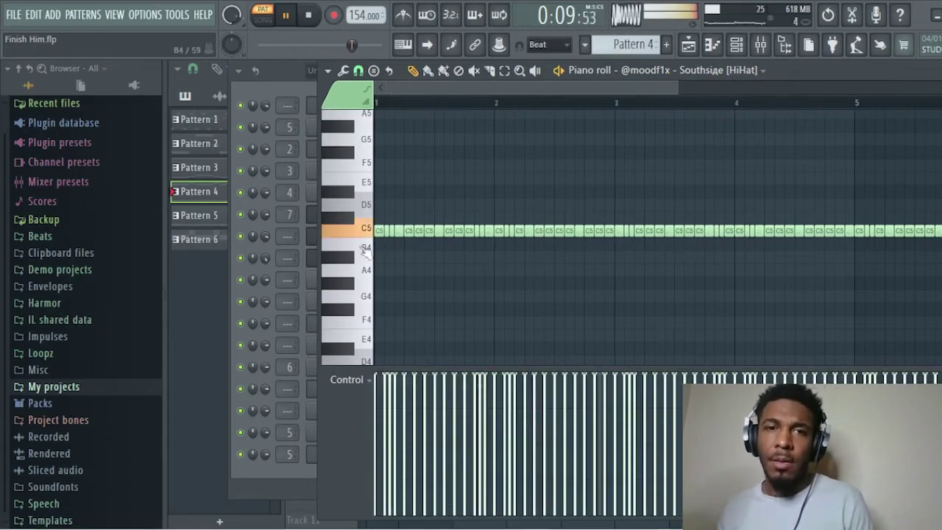
key(space)
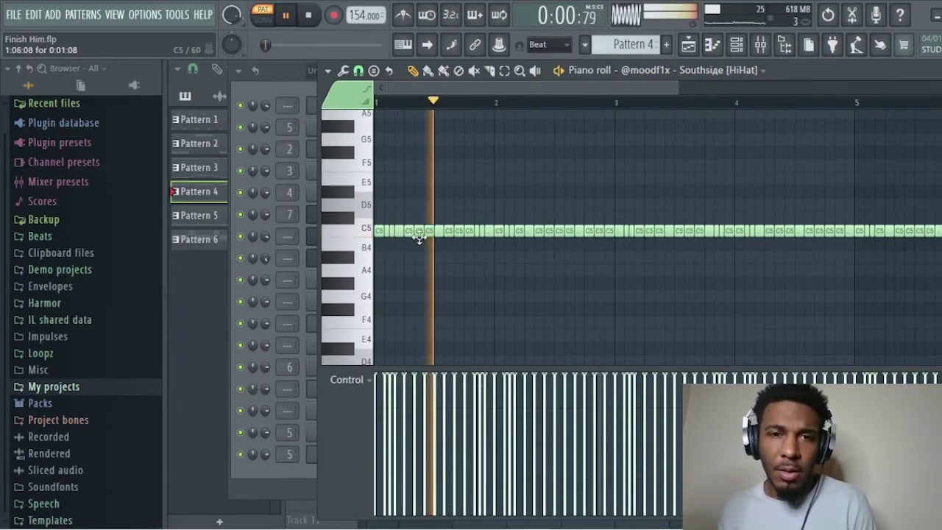
key(space)
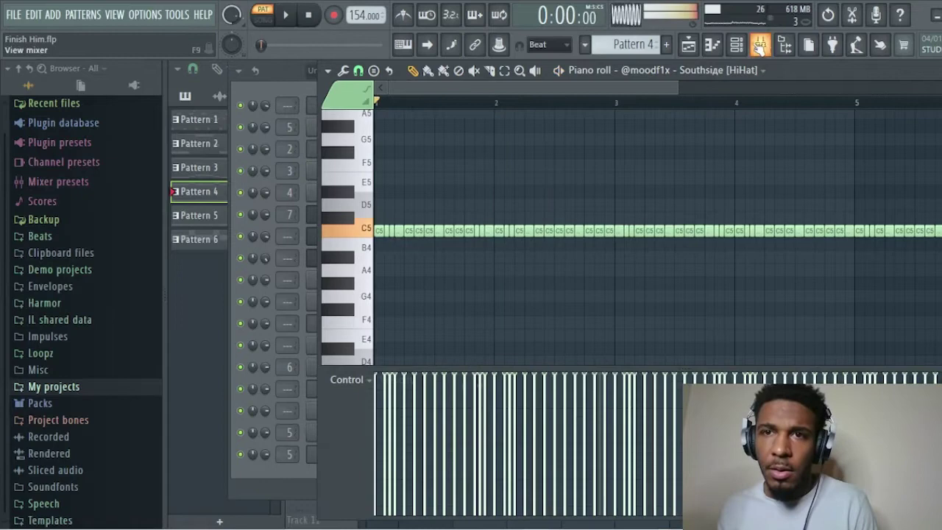
key(space)
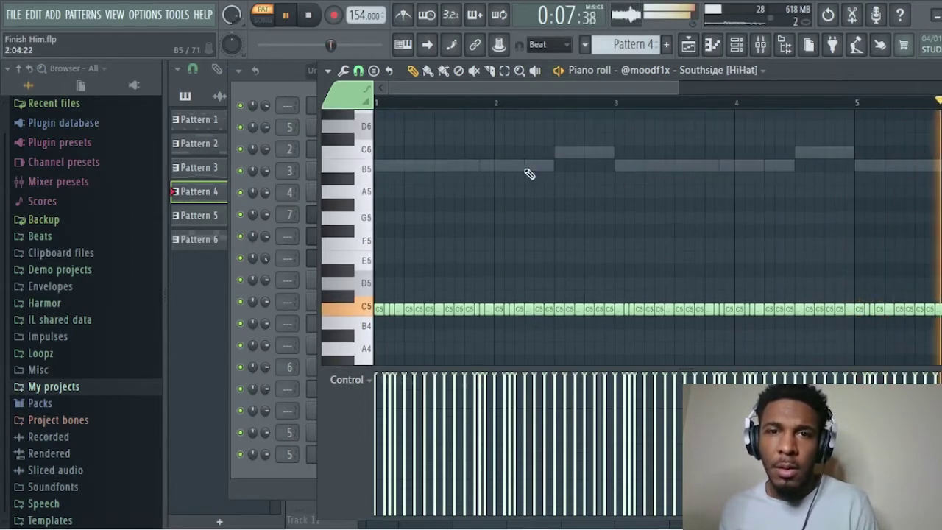
- Play Pattern 4's PG LOP 808 B5/C6 line, widen the view, and hide the Channel Rack
key(space)
key(space)
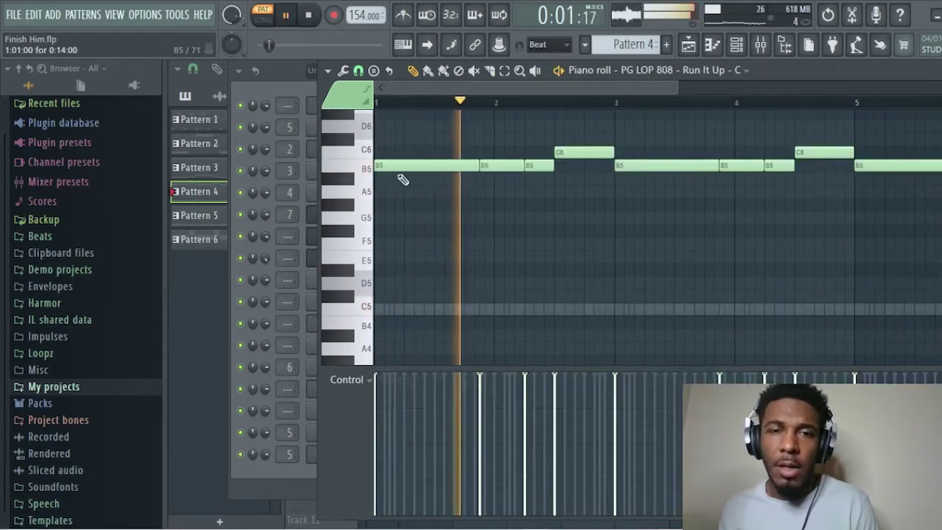
key(space)
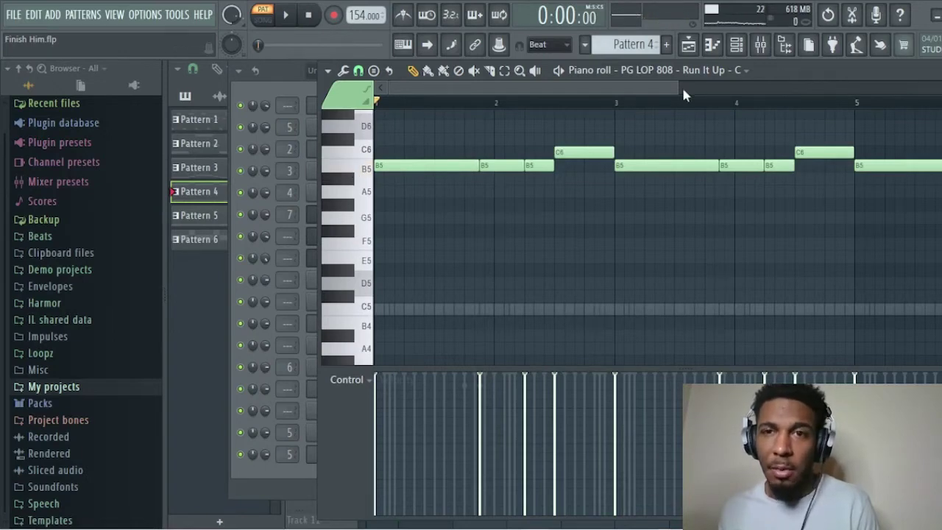
drag(679, 87, 866, 79)
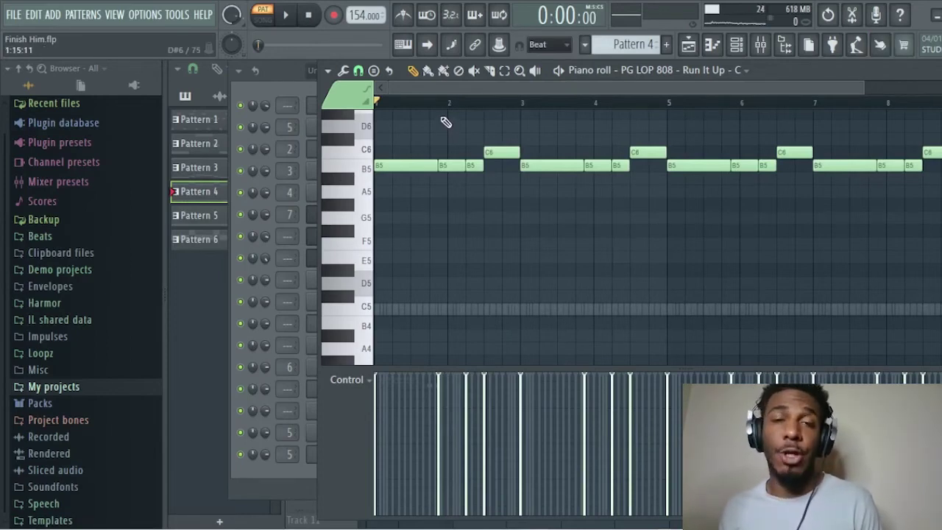
key(space)
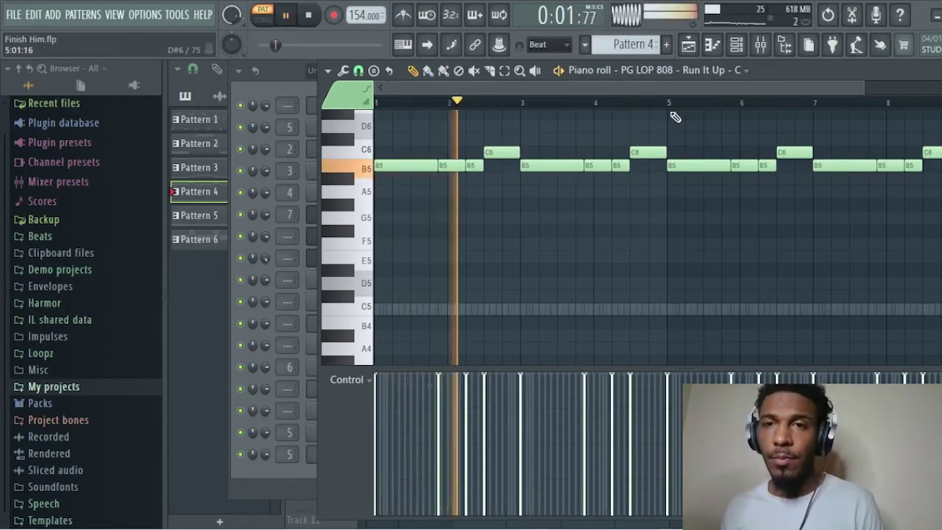
click(740, 45)
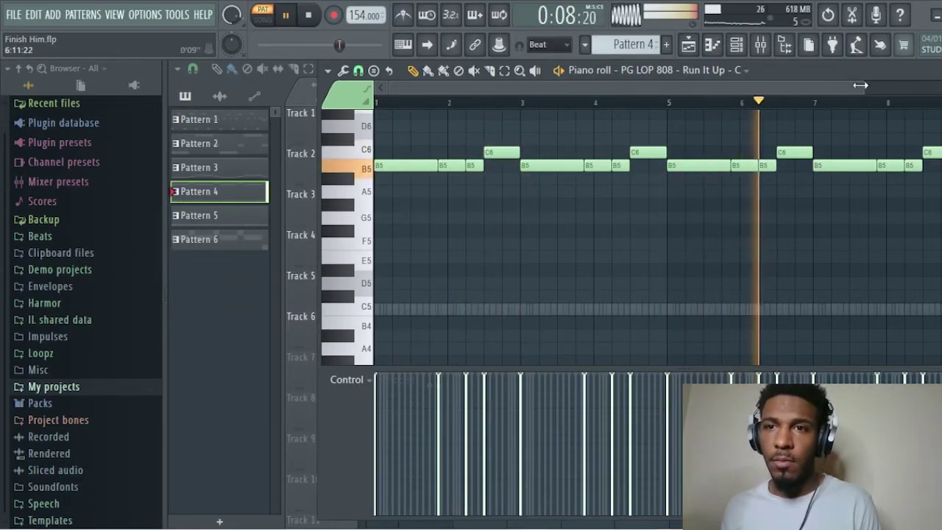
- Show and play Pattern 4's Crash 3 notes, then stop
click(720, 69)
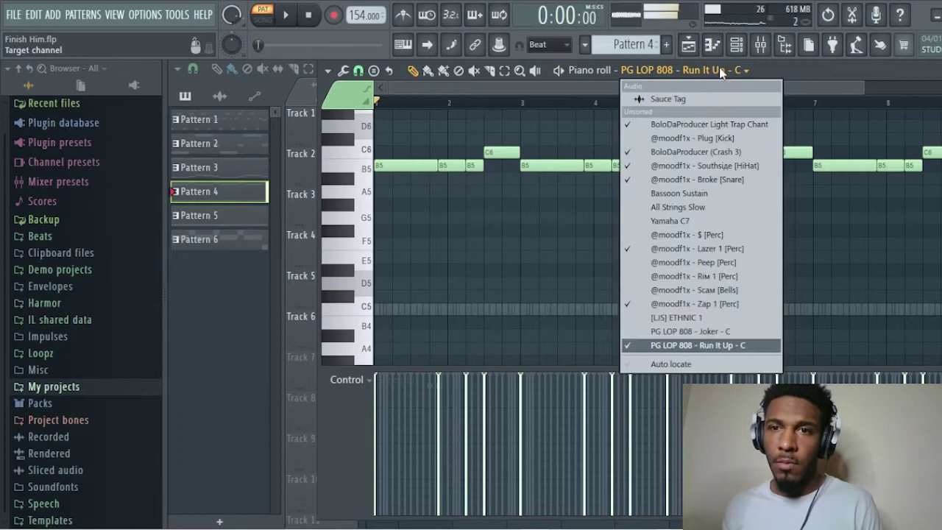
click(716, 151)
key(space)
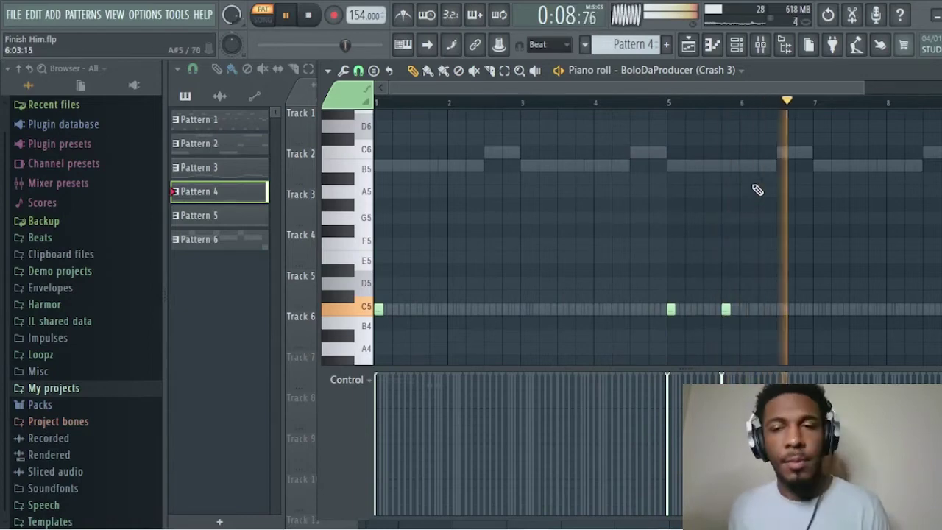
key(space)
- Show and play the Lazer 1 [Perc] C5 clusters
click(688, 71)
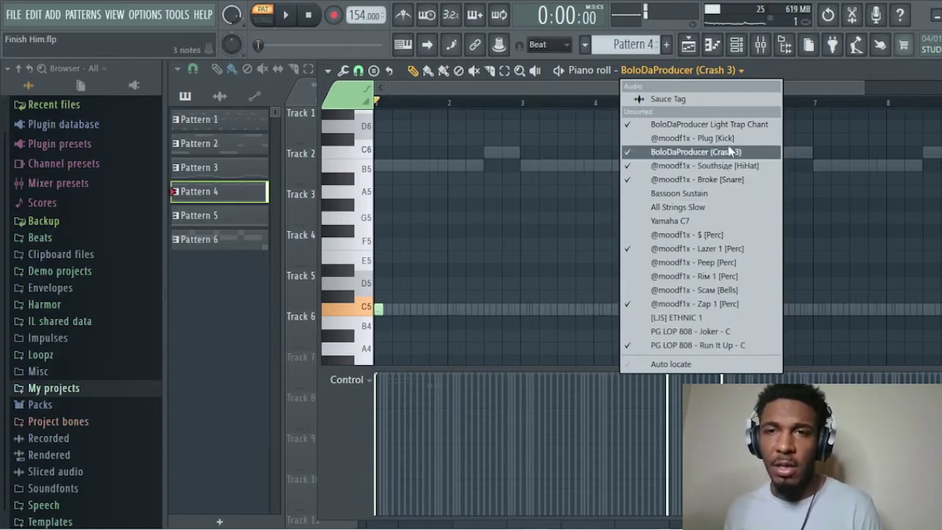
click(740, 250)
scroll(742, 252, down, 2)
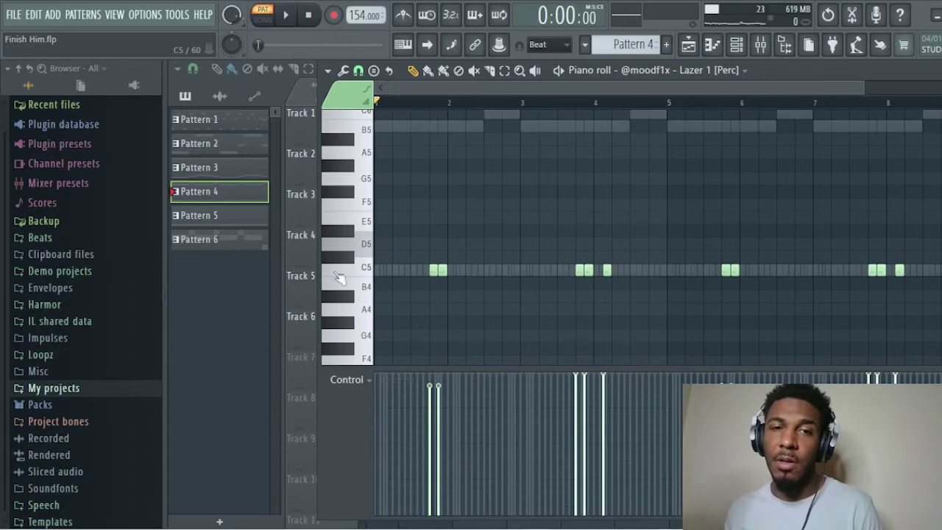
key(space)
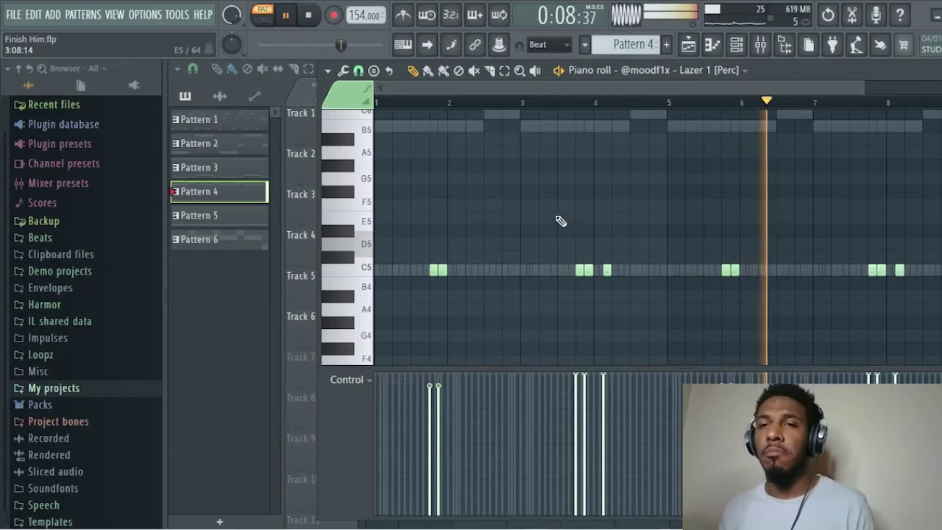
- Show and play Pattern 4's Zap 1 [Perc] notes, then stop
key(space)
click(723, 70)
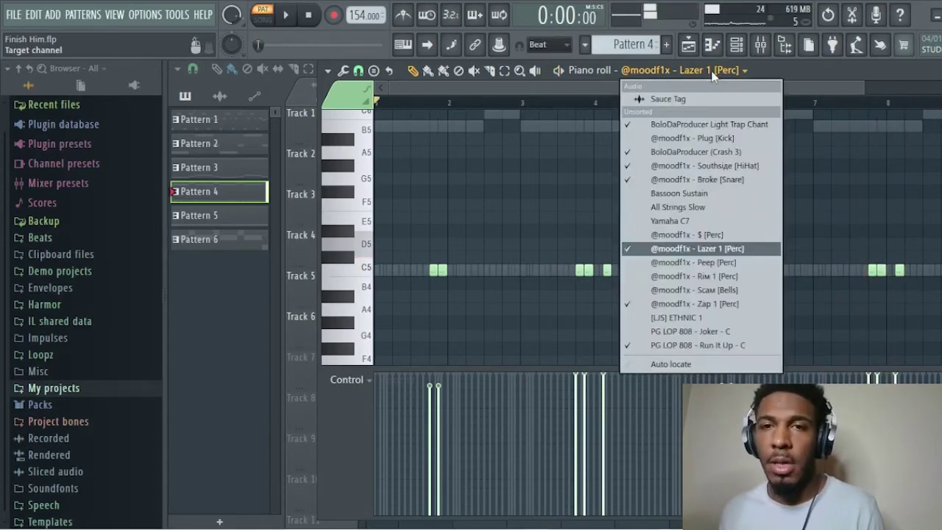
click(709, 304)
key(space)
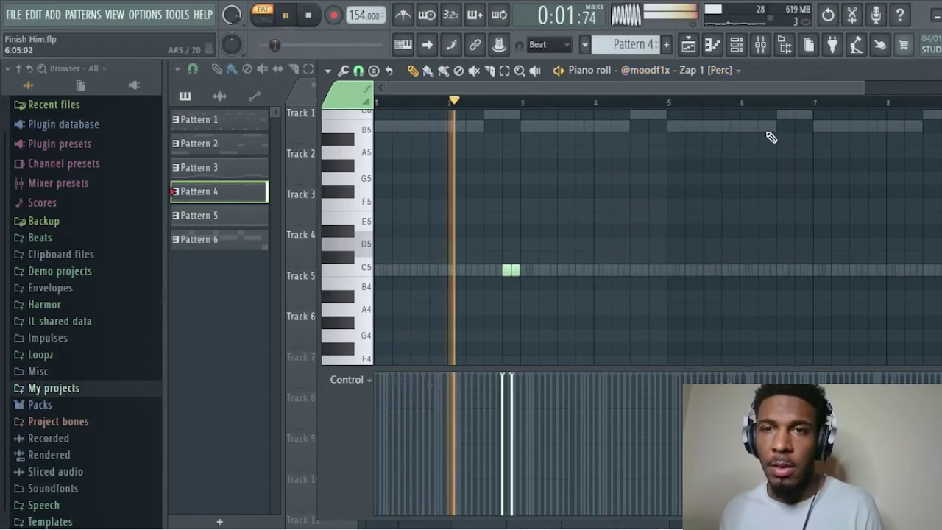
key(space)
- Play the Broke [Snare] C5 hits, stop, and return to the playlist
click(712, 71)
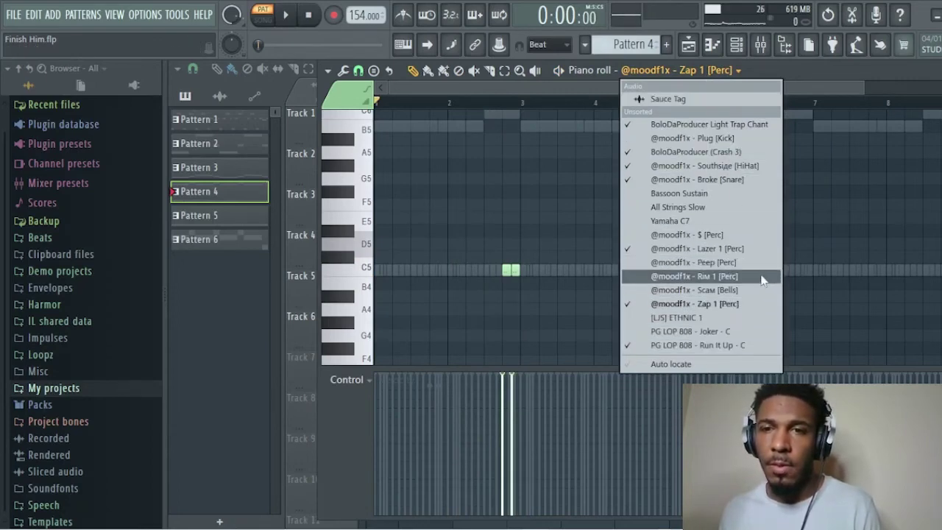
click(766, 180)
key(space)
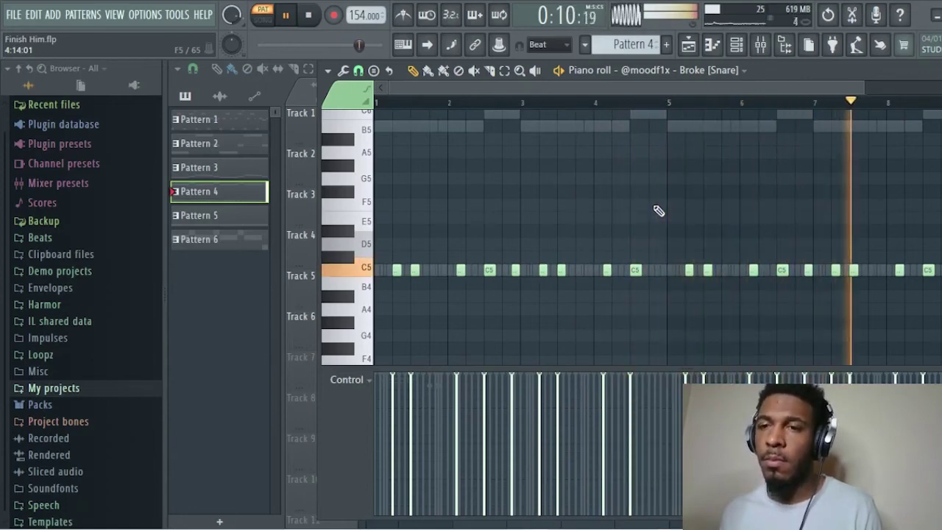
key(space)
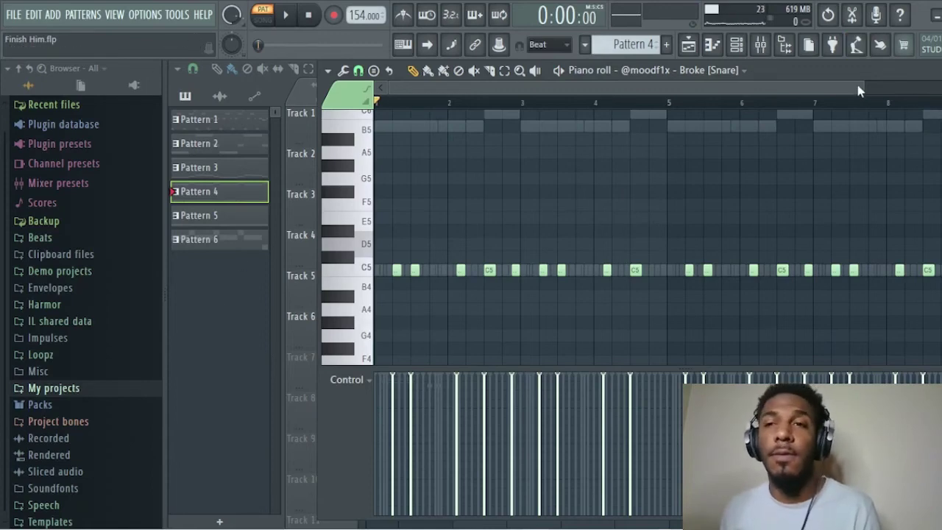
key(F5)
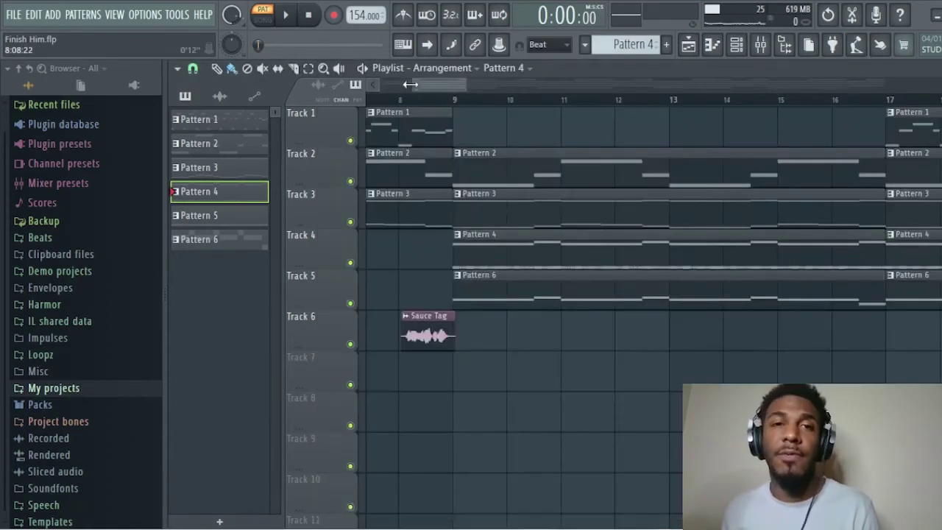